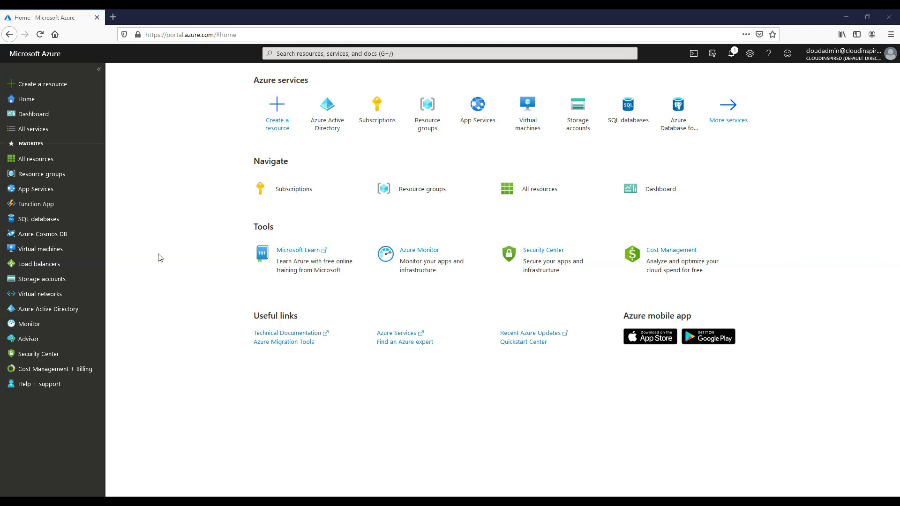
In Azure AD default branding, upload mug.png as the sign-in background and logo.png as the banner logo.
left_click(69, 311)
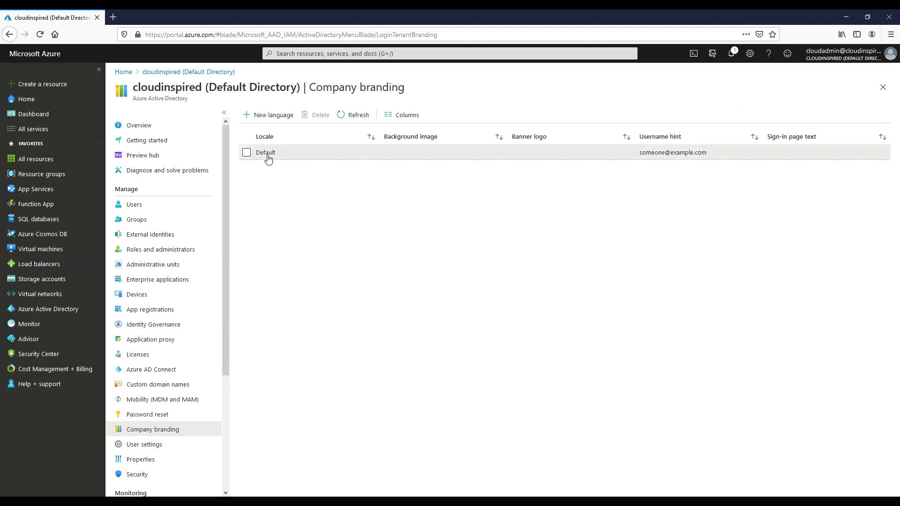
left_click(268, 159)
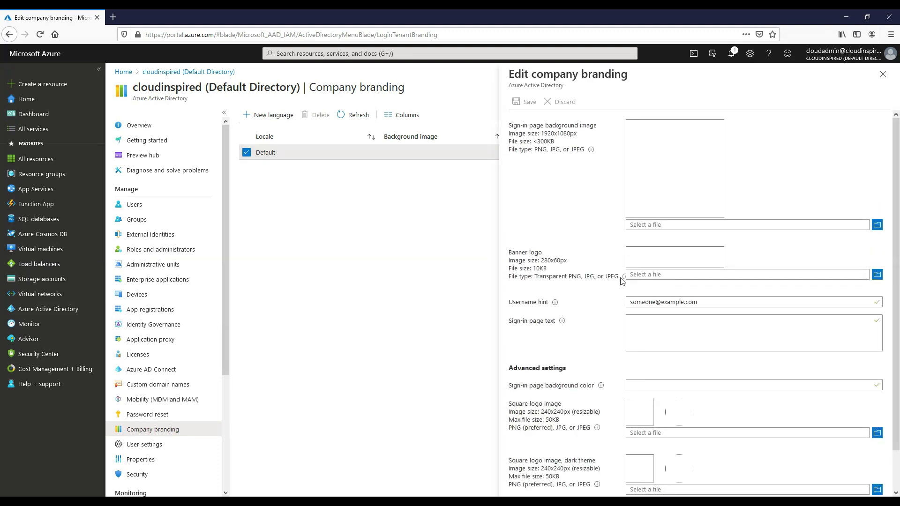
left_click(877, 225)
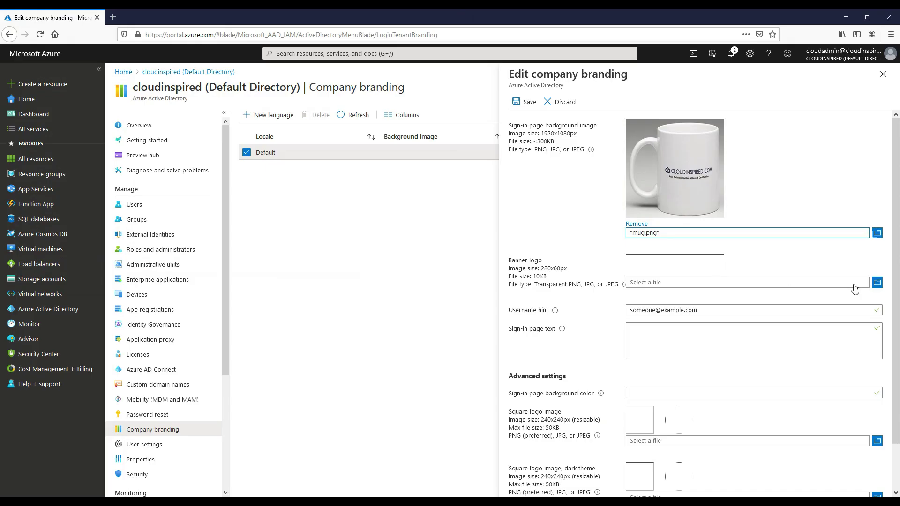
left_click(875, 283)
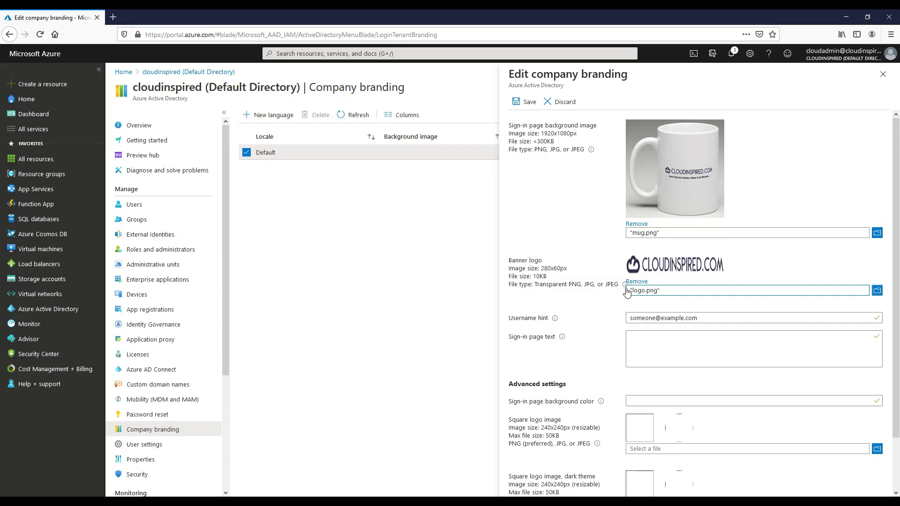
Load favicon.png as the square logo image in the advanced branding settings.
left_click(811, 352)
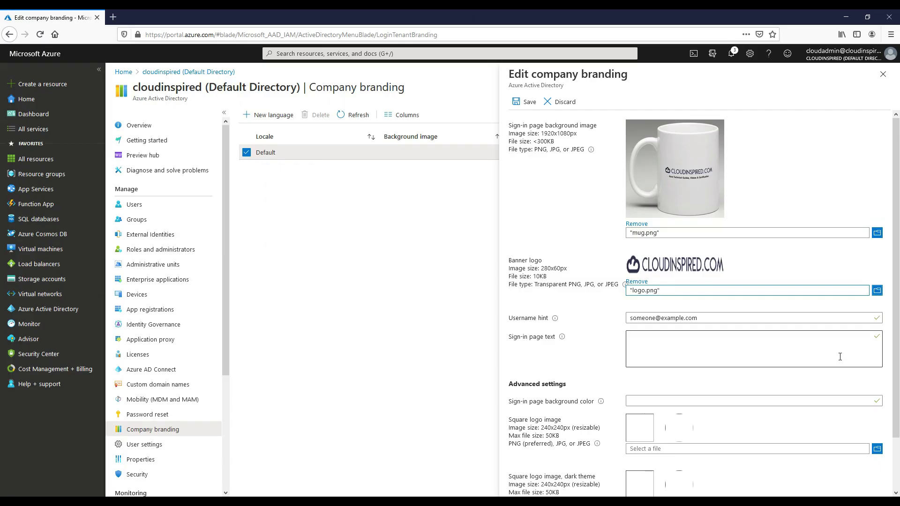
left_click(876, 450)
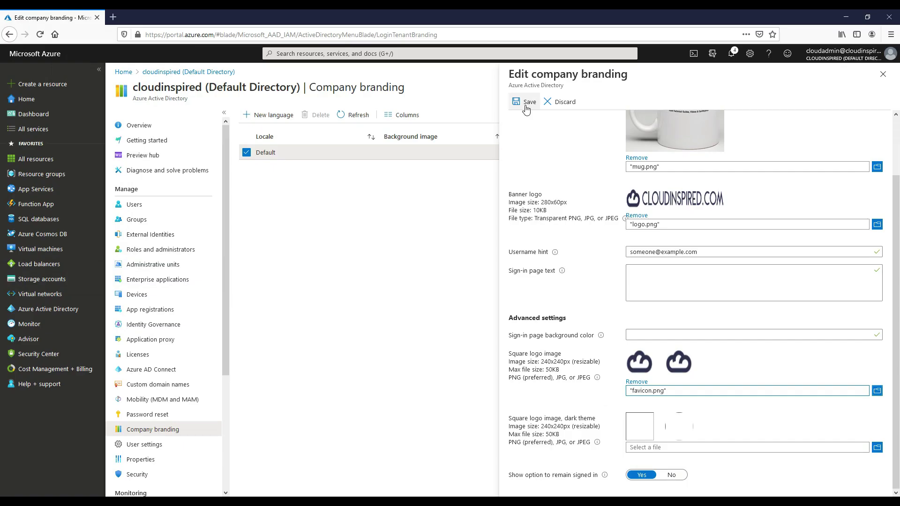
Save the company branding, then sign back in with the admin account's password and stay signed in.
left_click(525, 101)
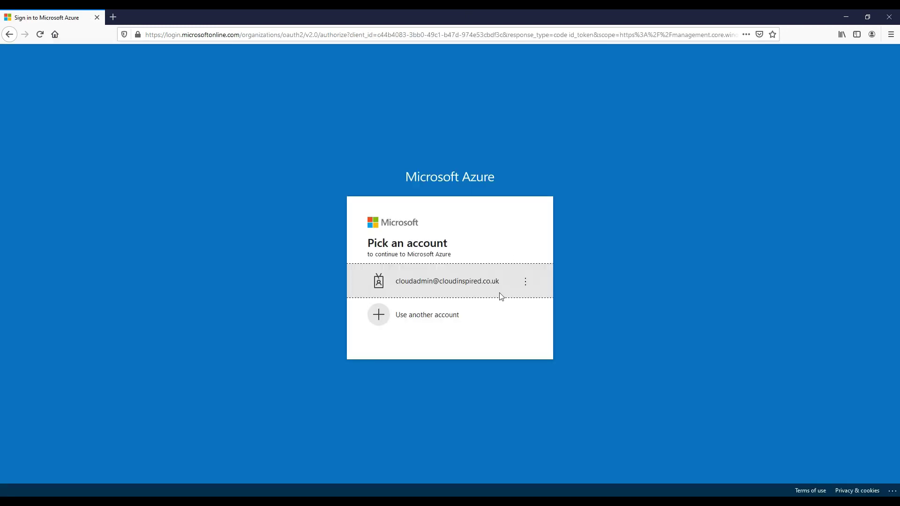
left_click(474, 288)
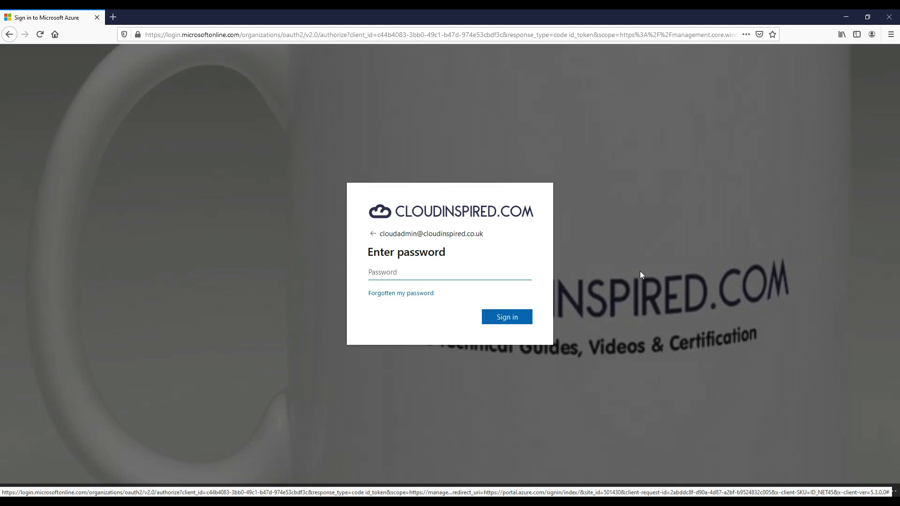
type("•••••••••")
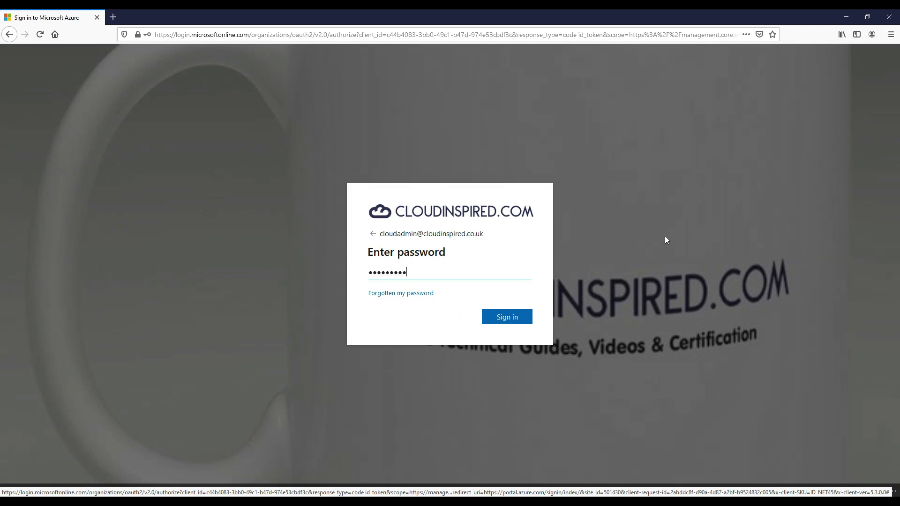
key("Return")
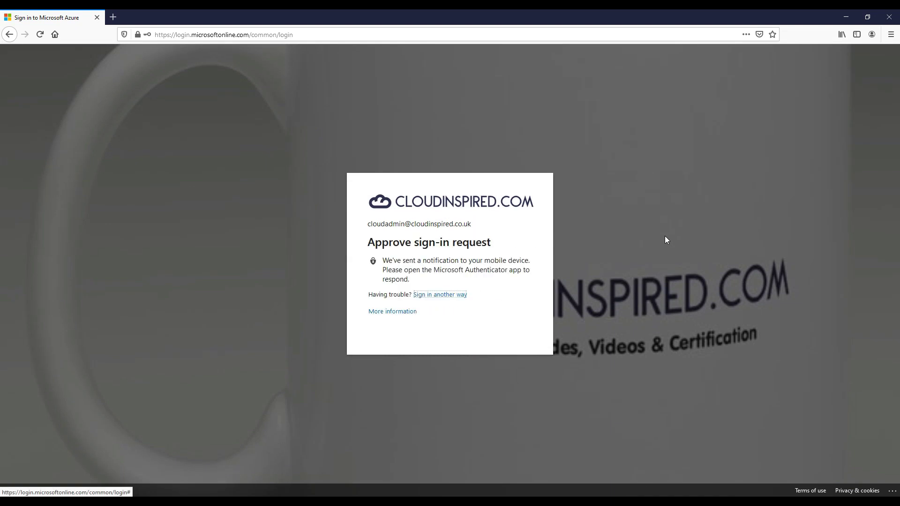
left_click(525, 324)
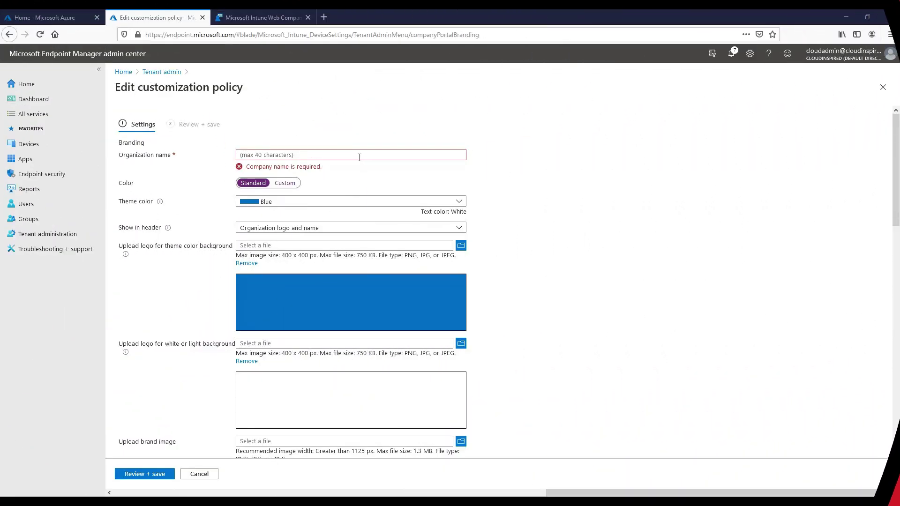
Enter Cloudinspired.com as the organization name and choose a custom theme colour.
left_click(359, 156)
type("Cloudinspired.com")
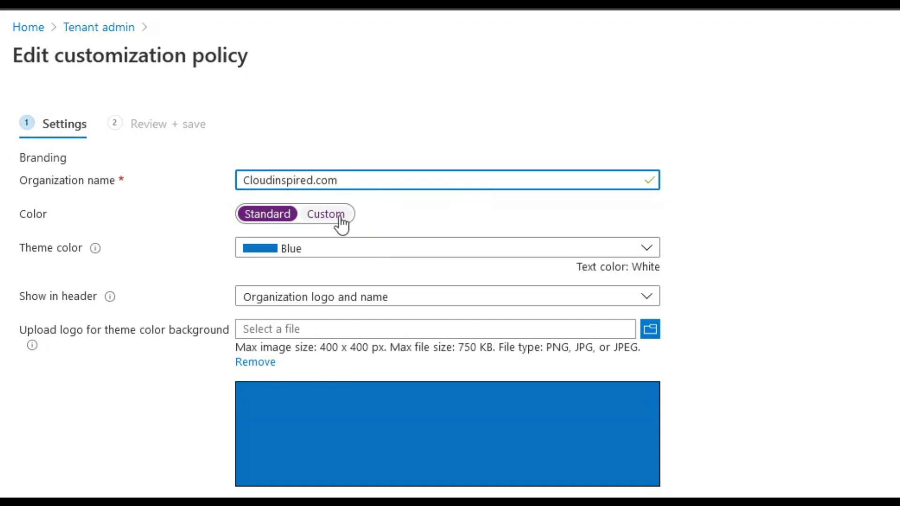
left_click(292, 175)
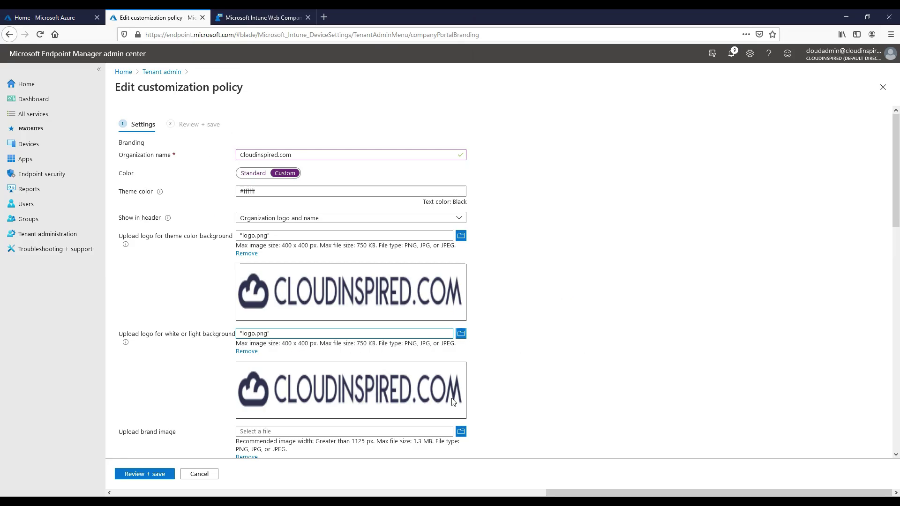
scroll(468, 328, "down", 7)
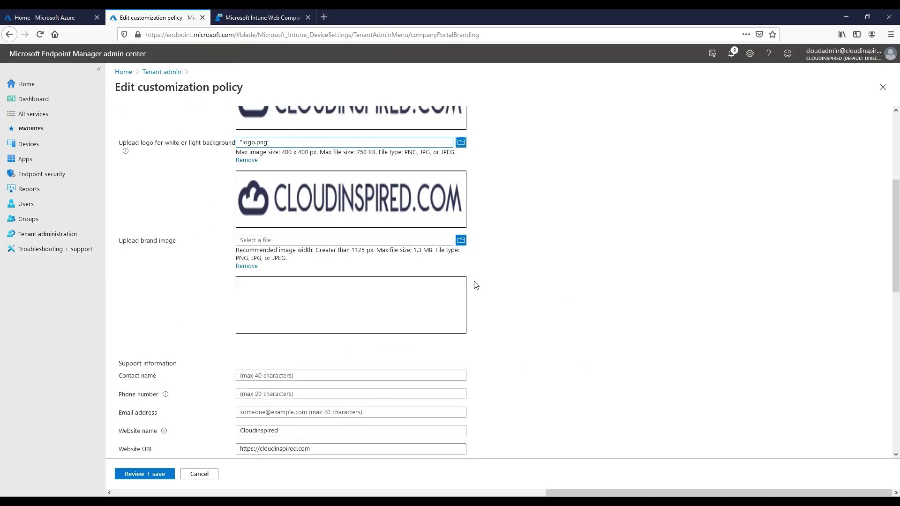
left_click(346, 291)
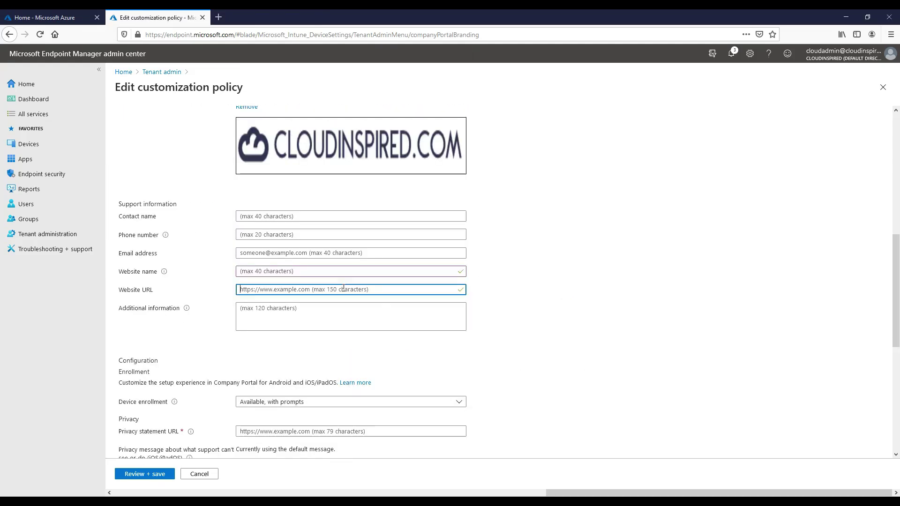
type("https://cloudinspired.com")
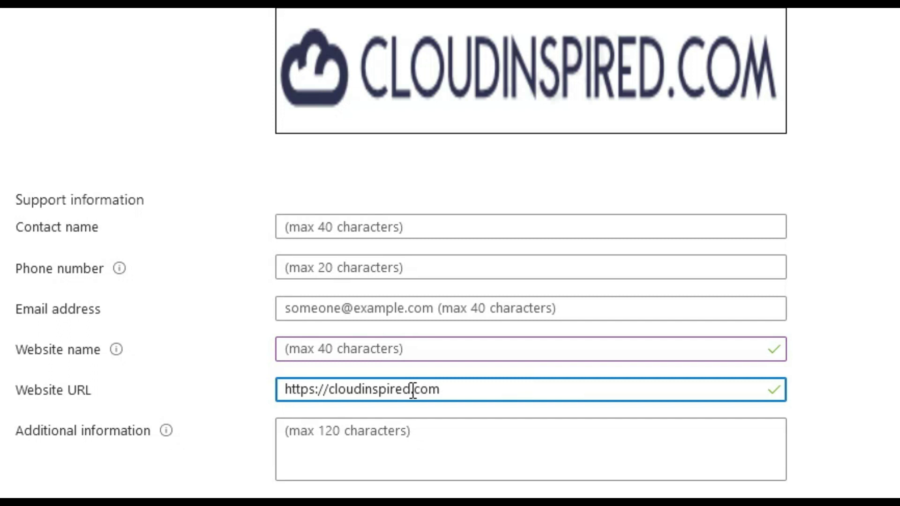
left_click_drag(411, 389, 328, 390)
key("ctrl+c")
left_click(341, 348)
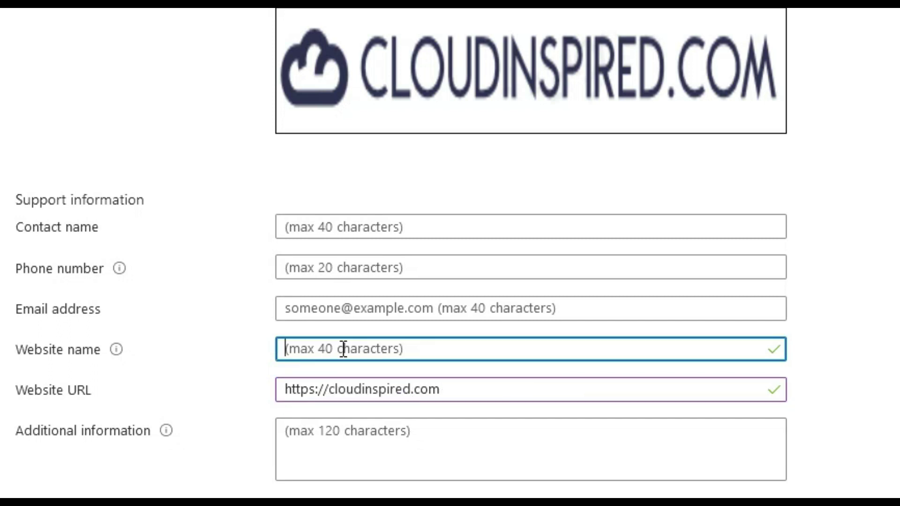
key("ctrl+v")
left_click(296, 348)
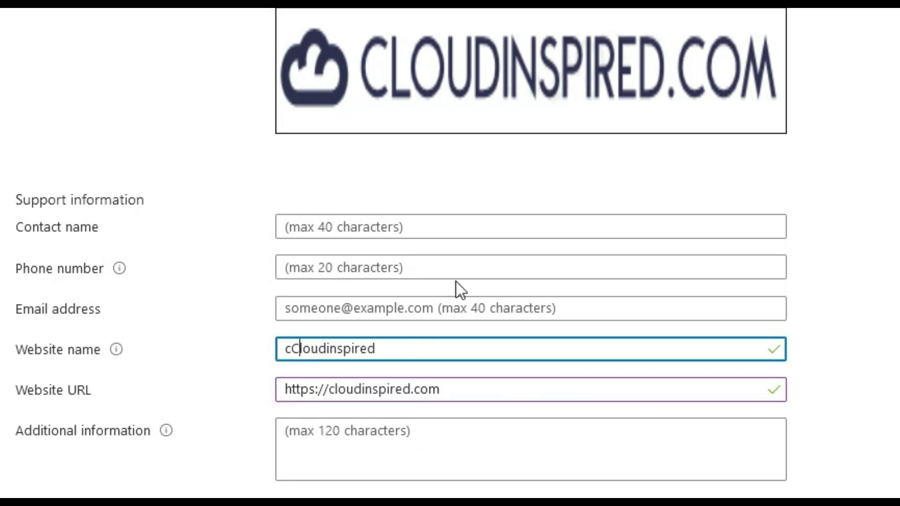
key("BackSpace")
type("C")
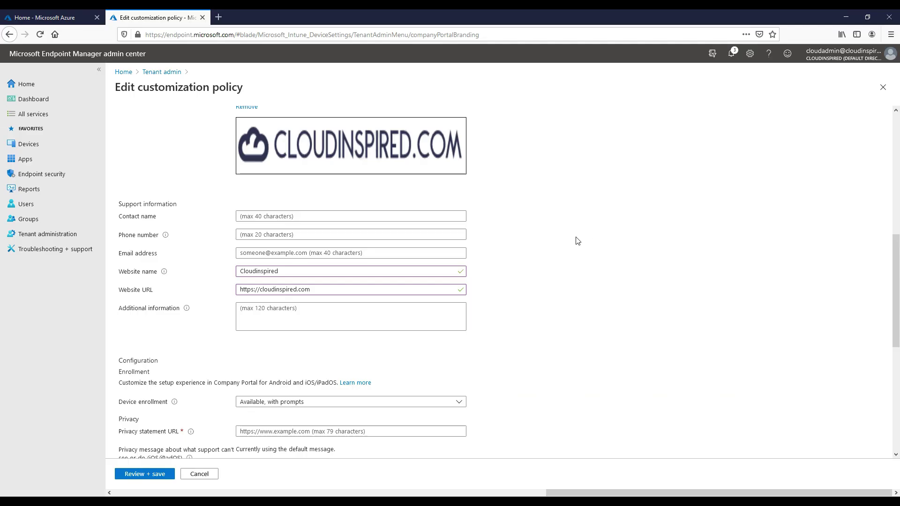
Review the Device enrollment options, which stay at Available, with prompts.
scroll(577, 240, "down", 1)
scroll(578, 241, "down", 4)
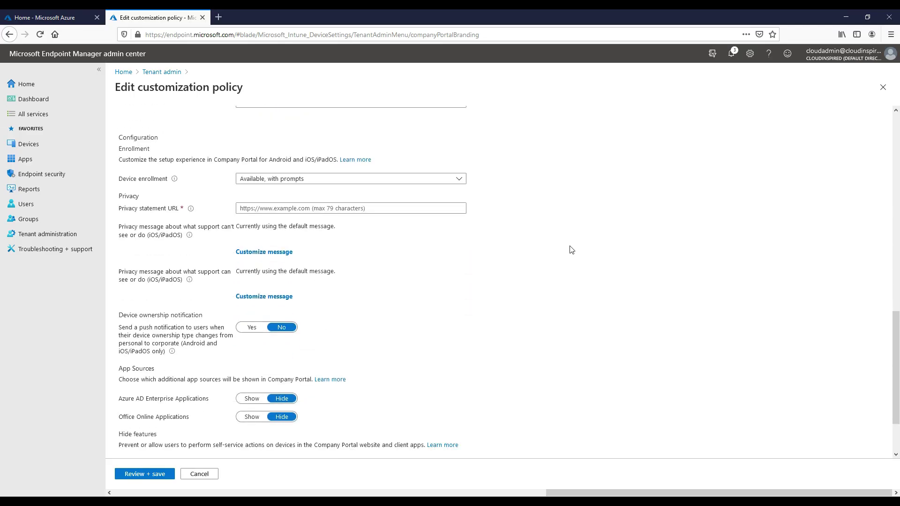
left_click(463, 179)
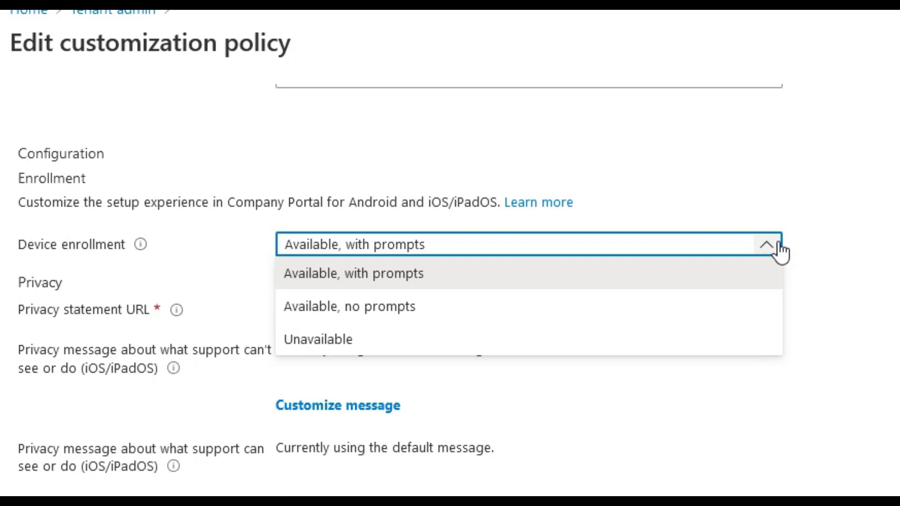
Leave Device enrollment unchanged and set Azure AD Enterprise and Office Online Applications to Show.
left_click(781, 253)
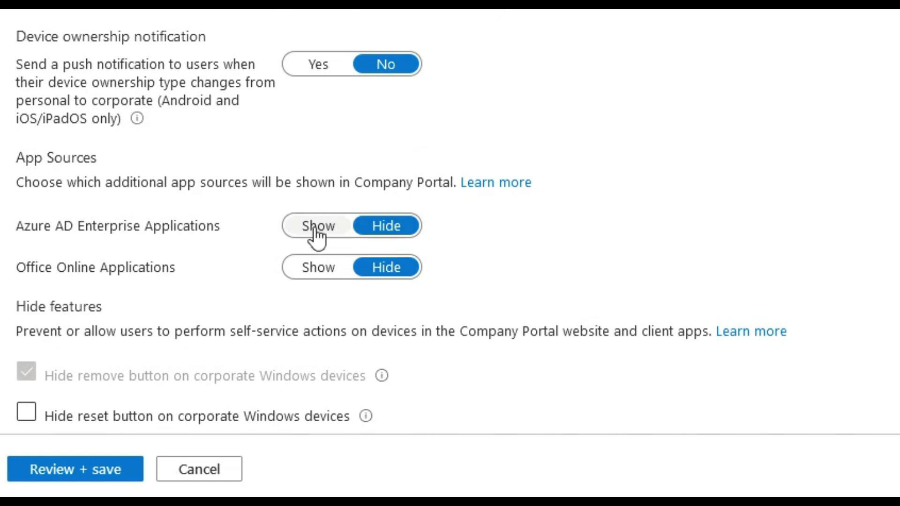
left_click(317, 234)
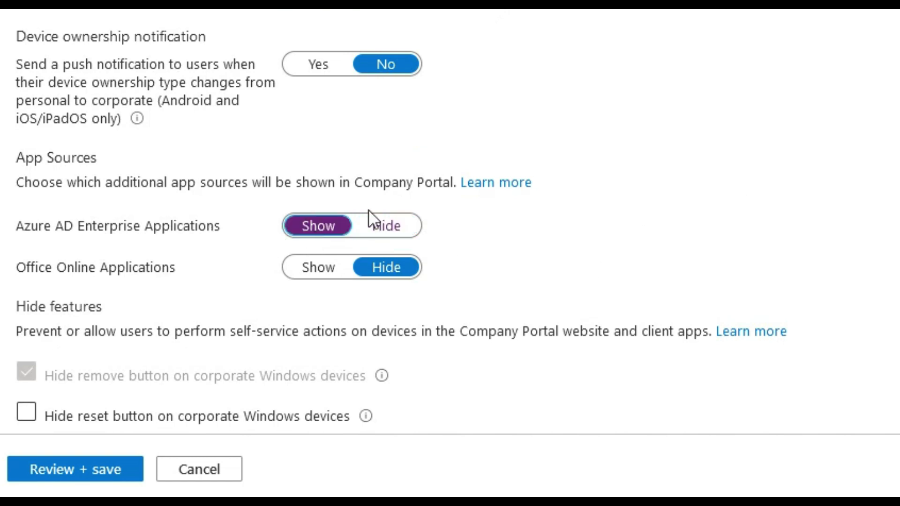
left_click(318, 267)
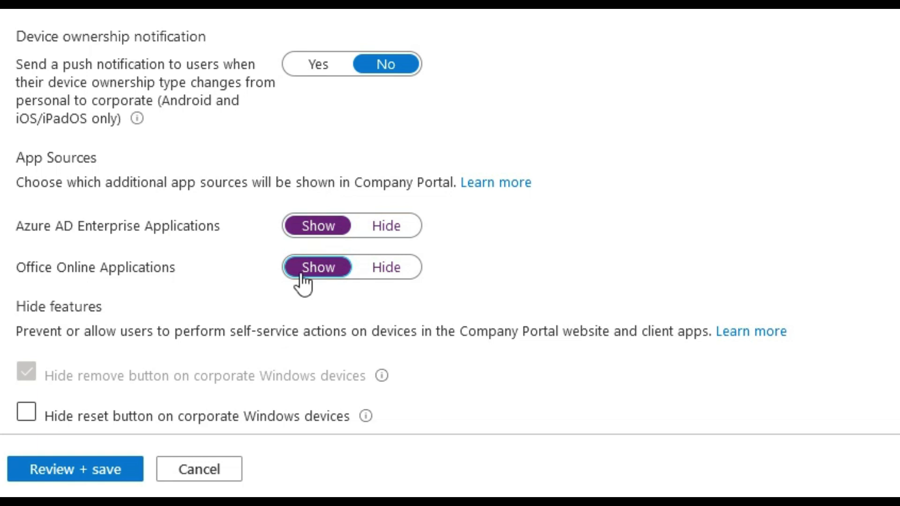
scroll(771, 163, "down", 2)
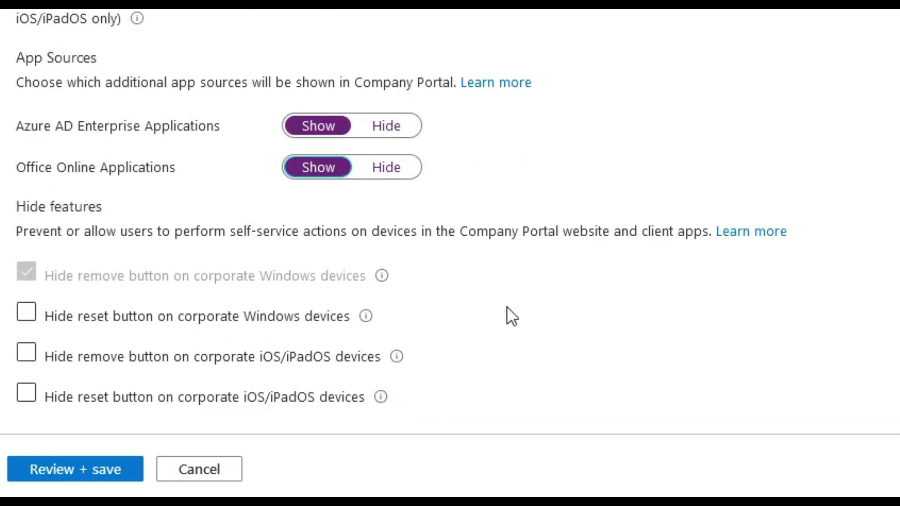
Tick 'Hide reset button on corporate Windows devices'.
left_click(393, 316)
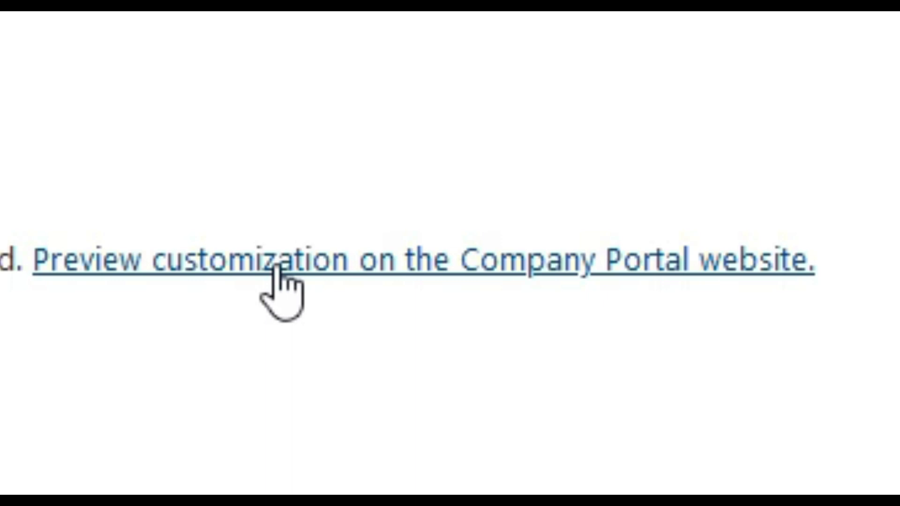
left_click(280, 263)
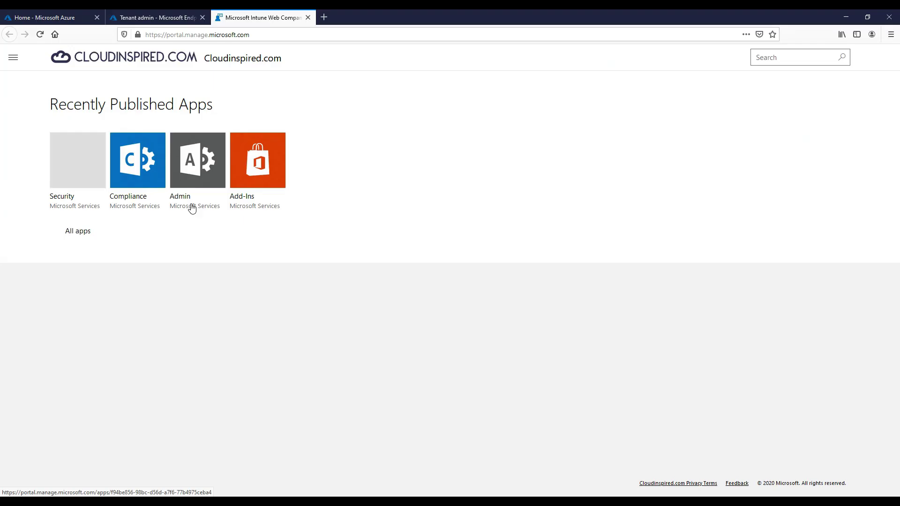
left_click(13, 59)
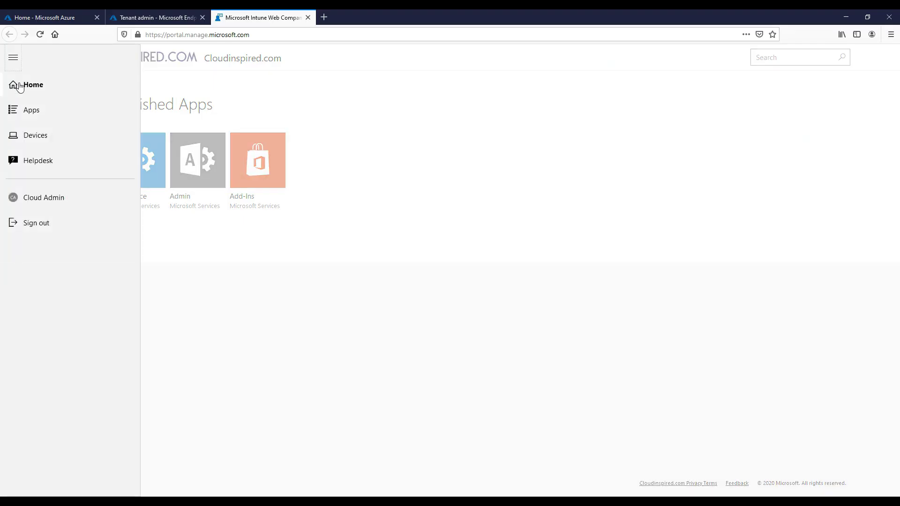
left_click(35, 166)
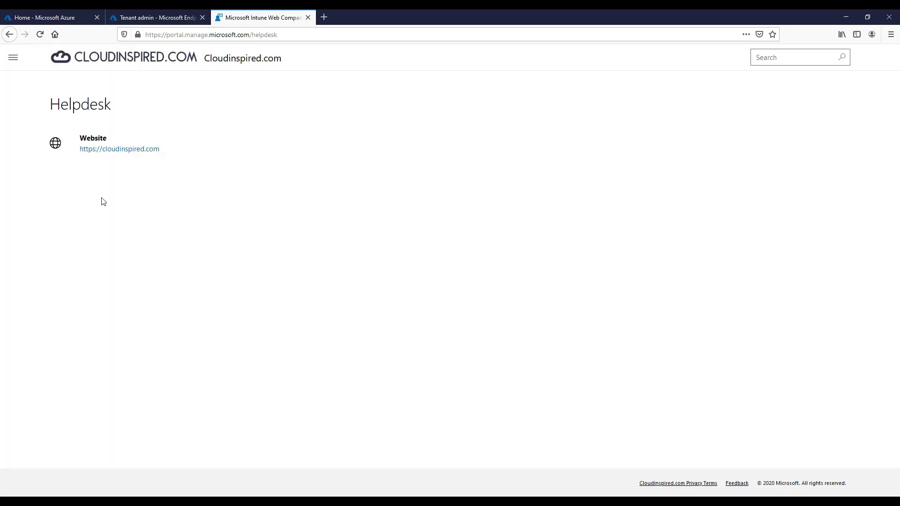
left_click(124, 151)
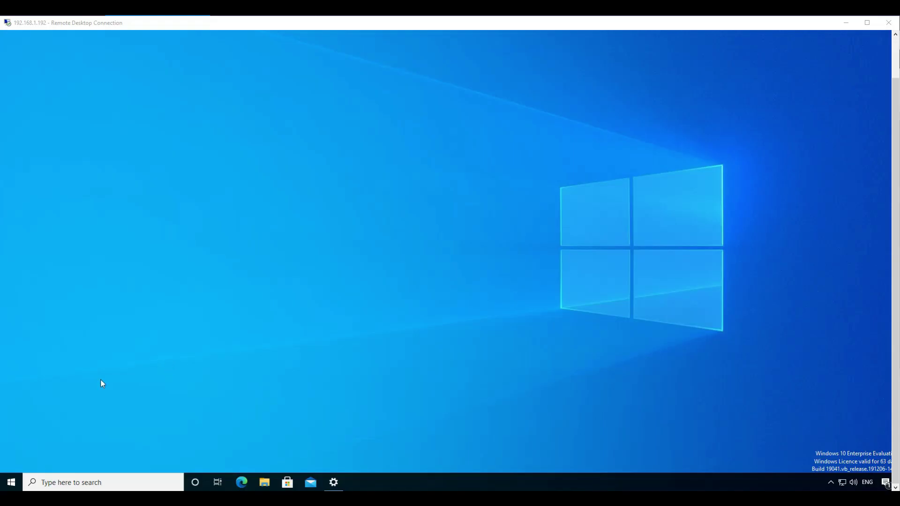
Launch Company Portal from the Start menu's Recently added list.
left_click(8, 483)
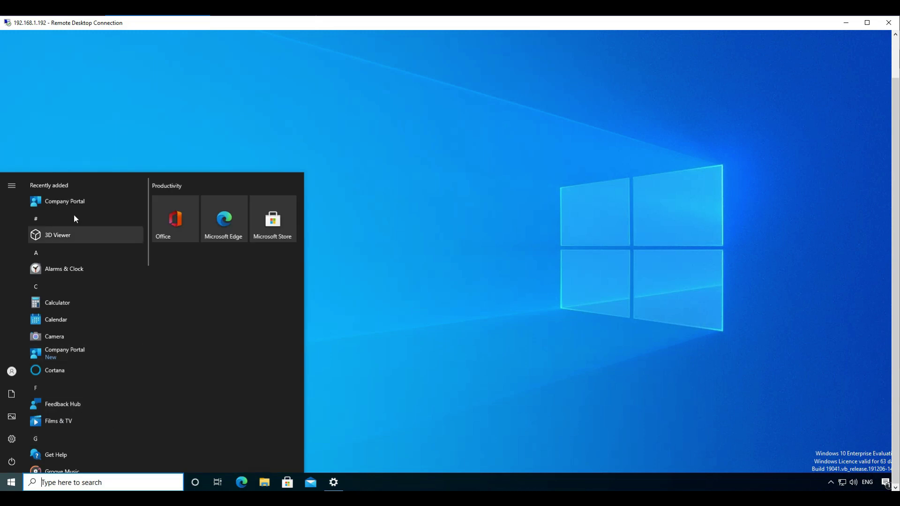
left_click(80, 202)
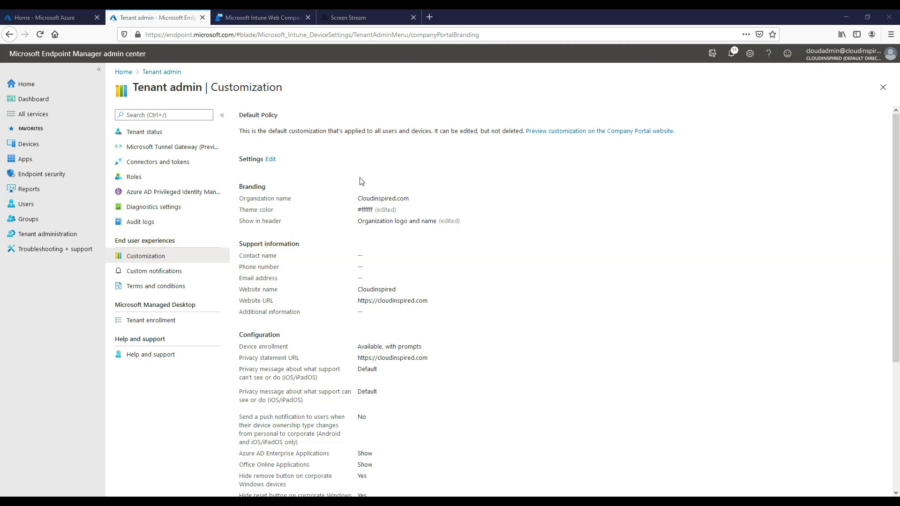
Edit the default customization settings and view the Device enrollment dropdown choices.
left_click(271, 159)
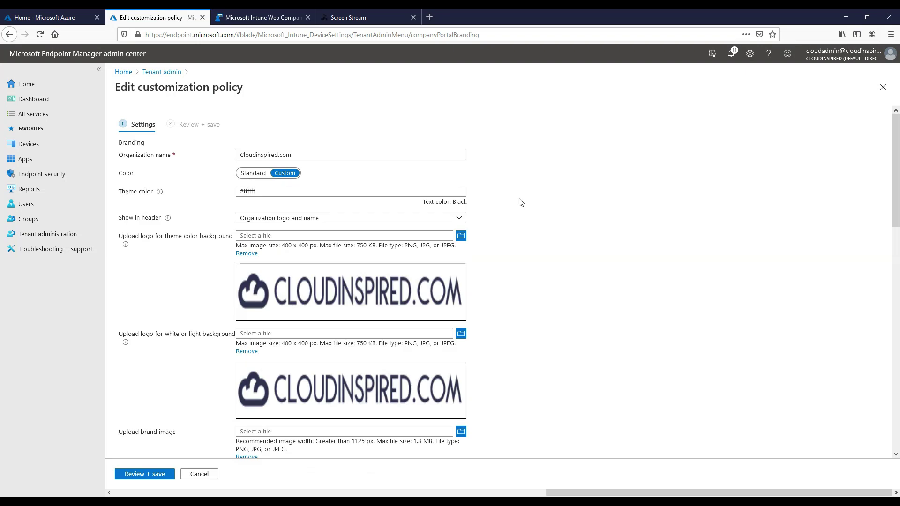
scroll(520, 203, "down", 10)
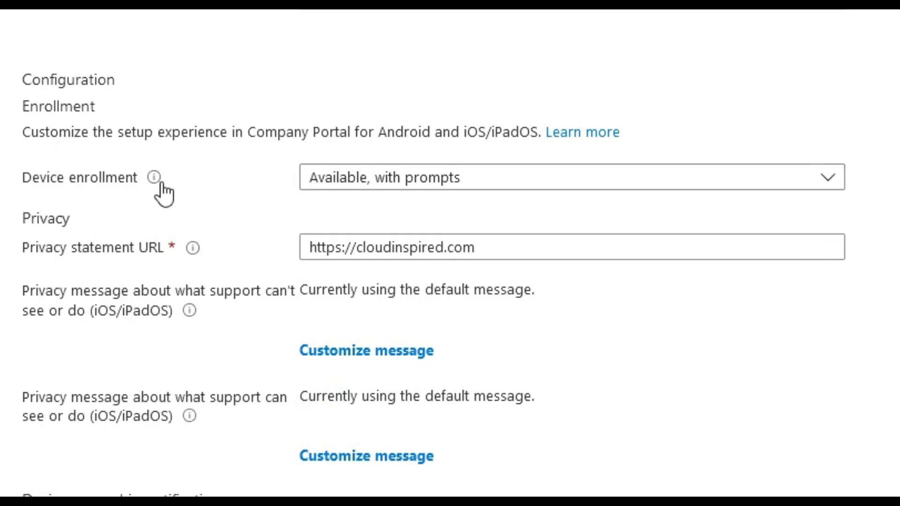
mouse_move(174, 306)
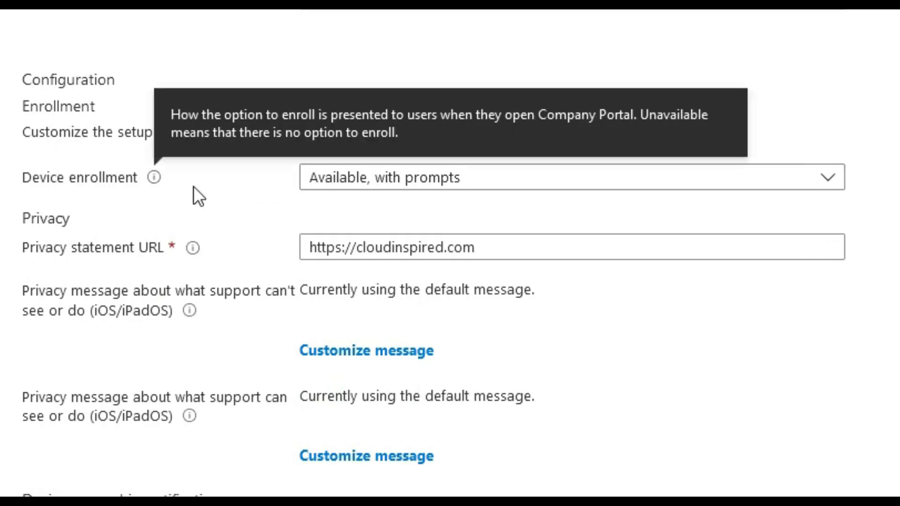
left_click(379, 186)
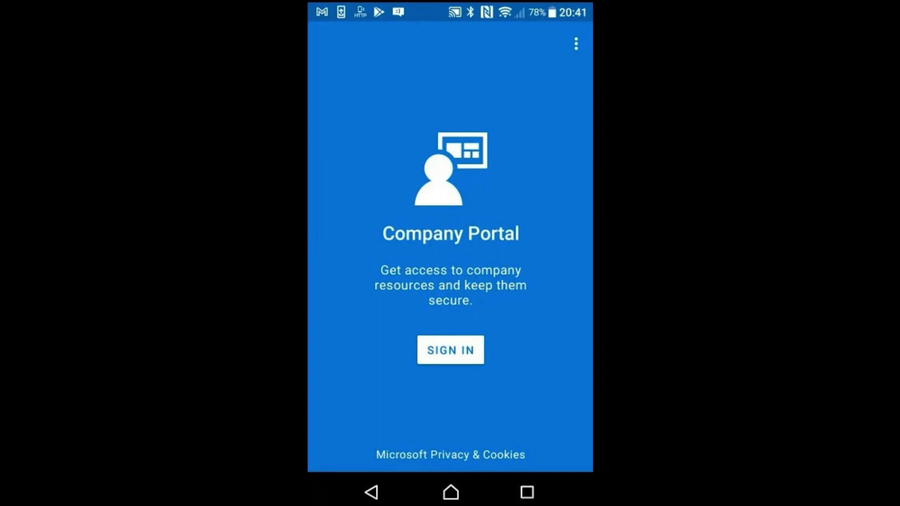
Sign in to Company Portal with the account e-mail and view the Cloudinspired-branded Devices and Support pages.
left_click(450, 351)
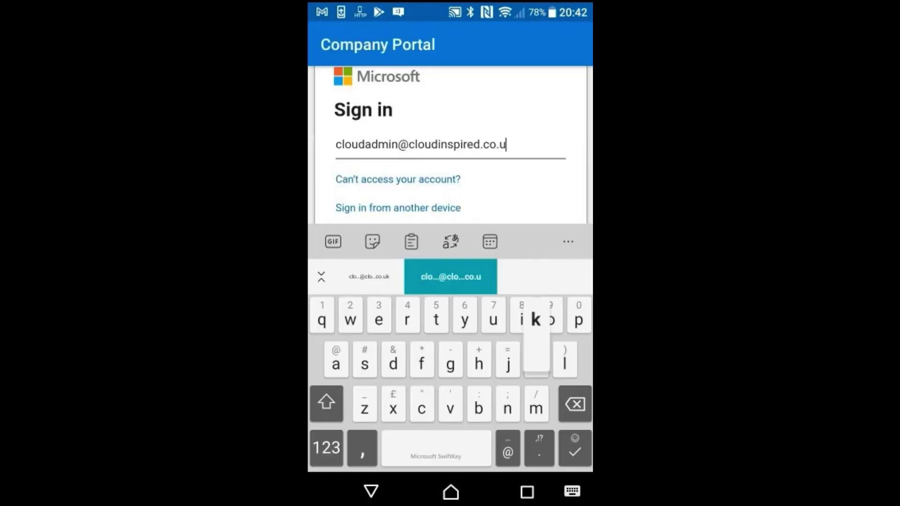
type("k")
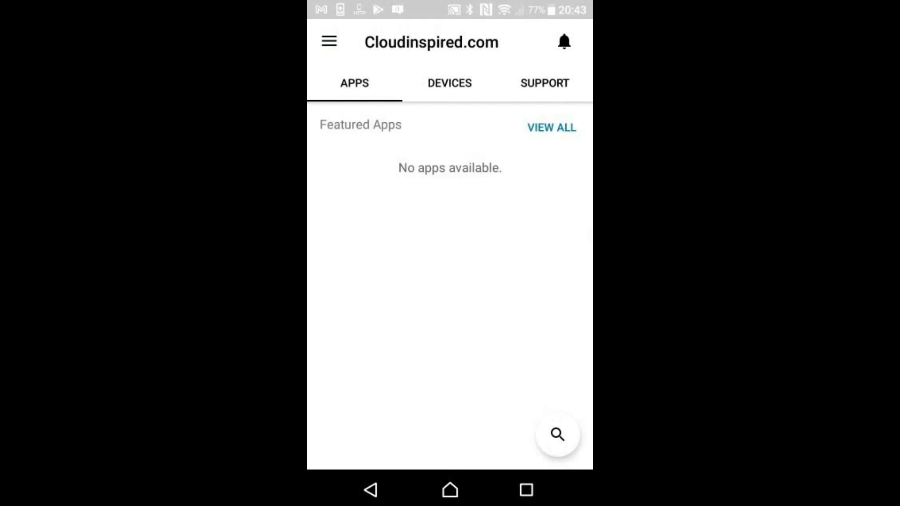
left_click_drag(469, 282, 398, 281)
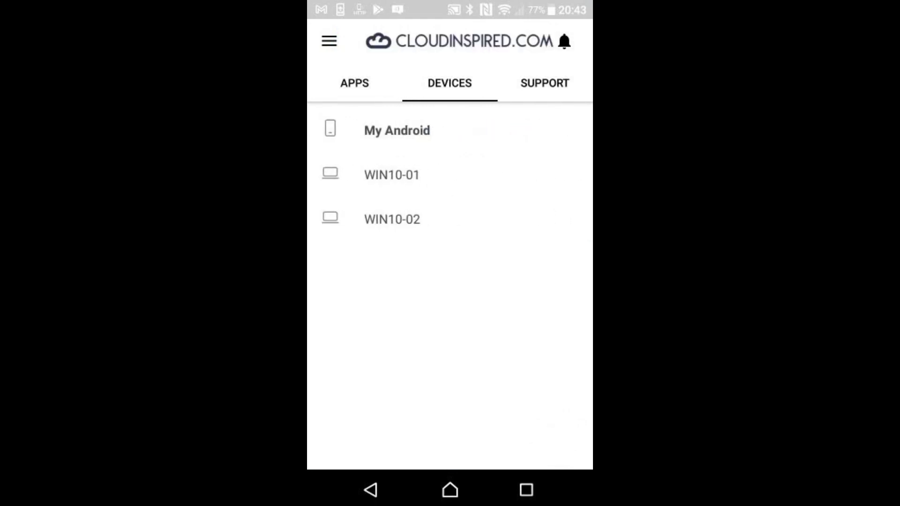
left_click(545, 83)
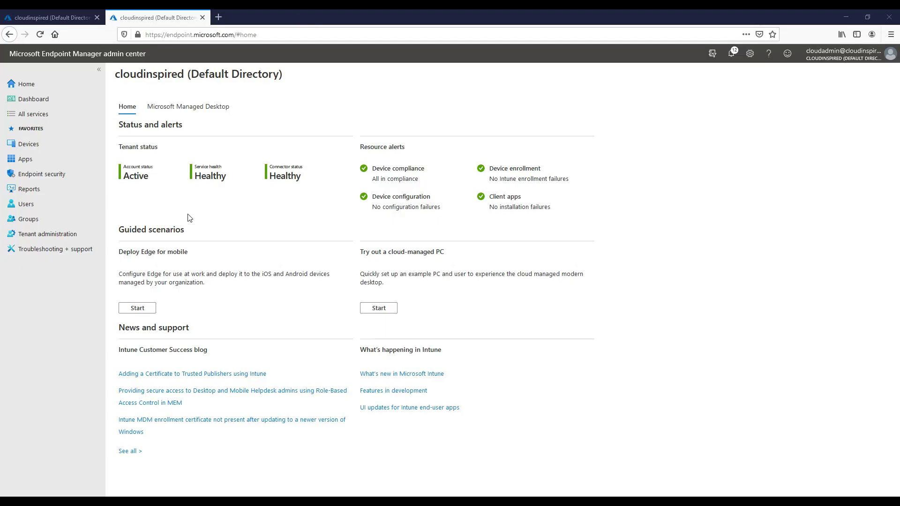
Block personally owned Android Enterprise work-profile enrollment in the All Users device type restriction and save.
left_click(64, 147)
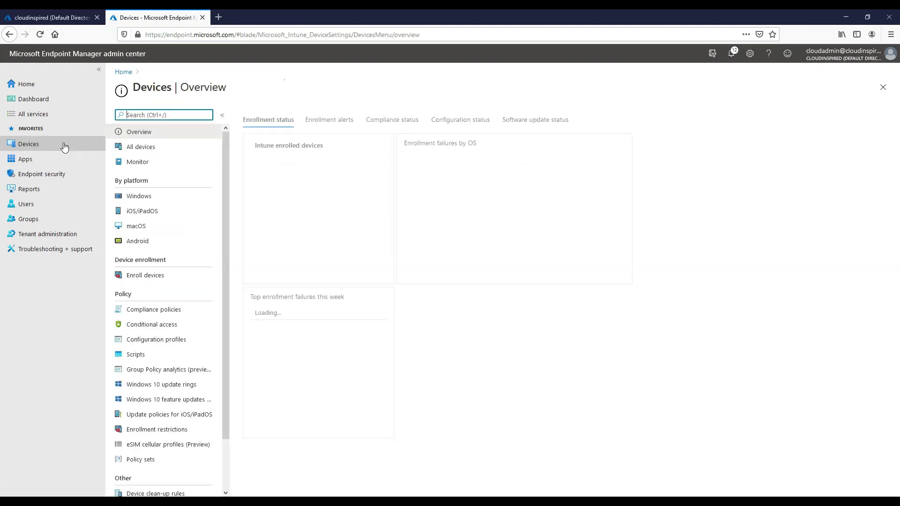
left_click(161, 276)
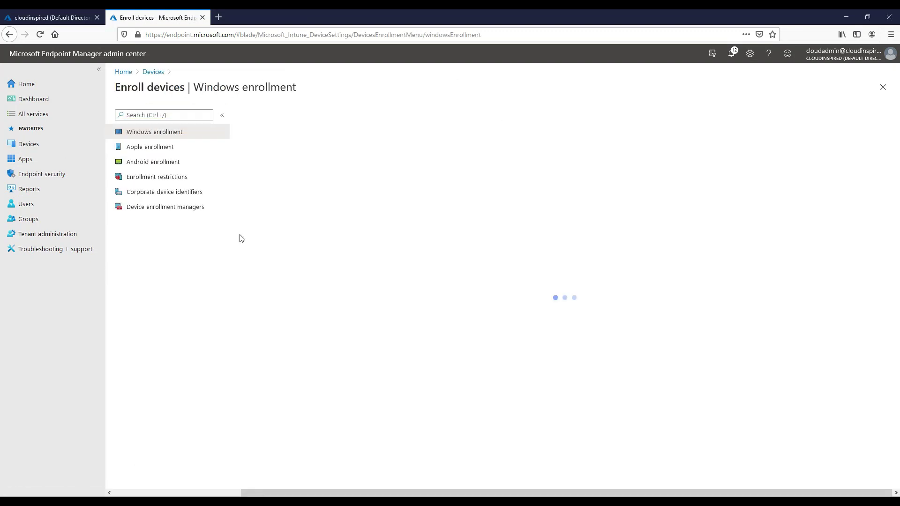
left_click(186, 178)
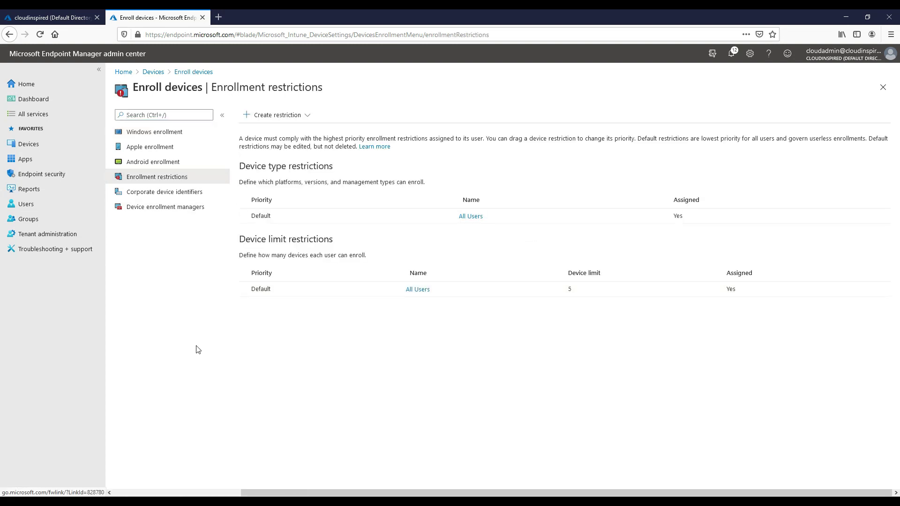
left_click(471, 219)
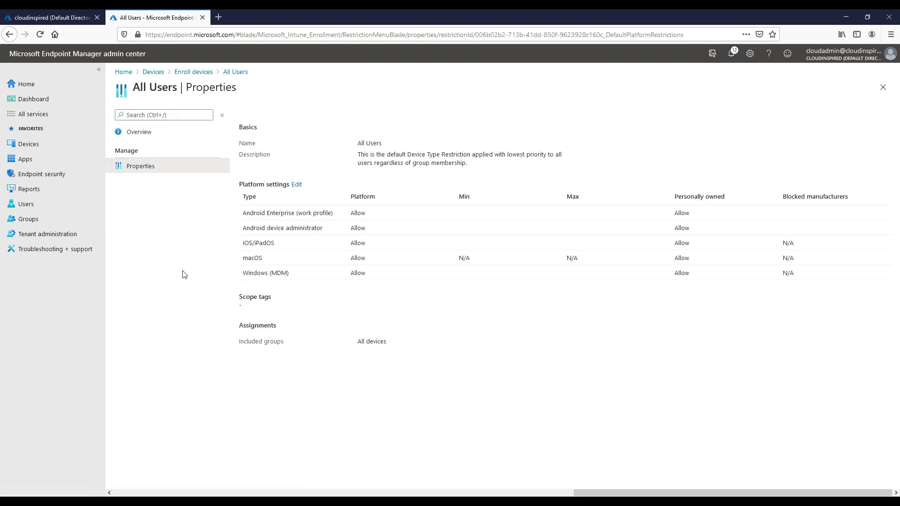
left_click(297, 185)
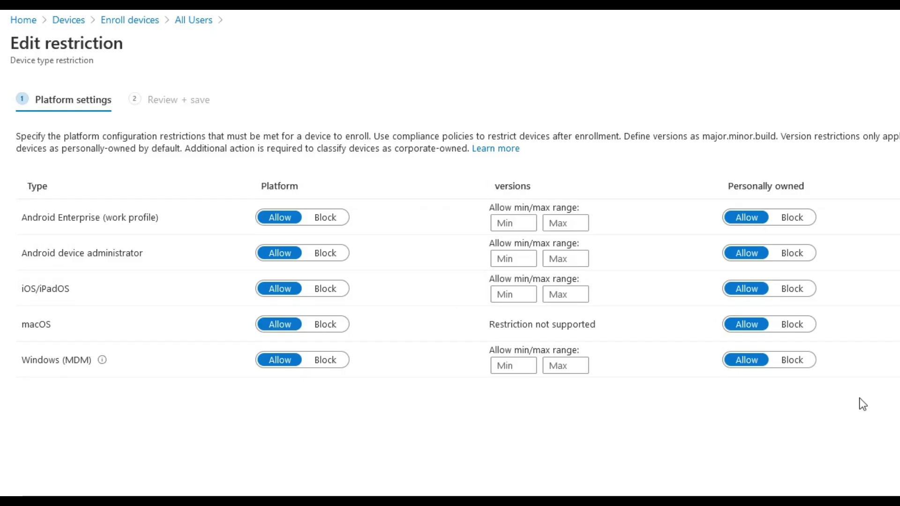
left_click(801, 220)
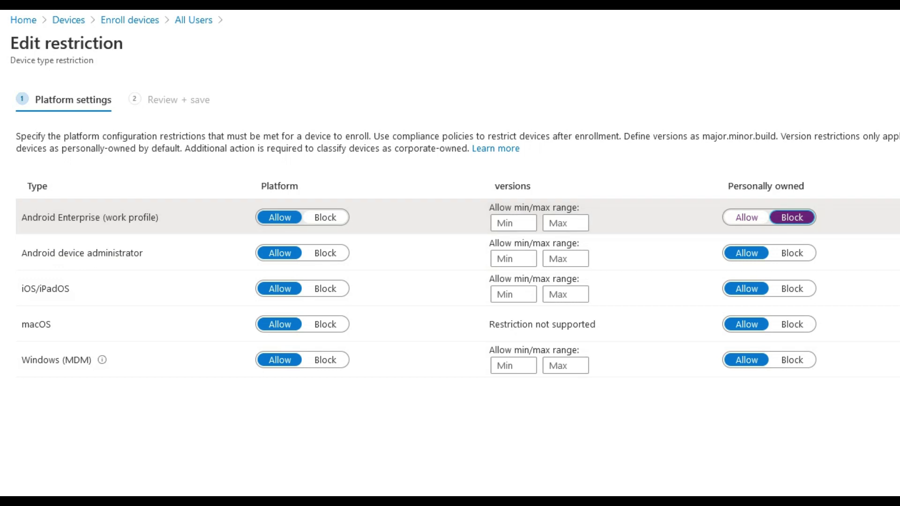
left_click(141, 474)
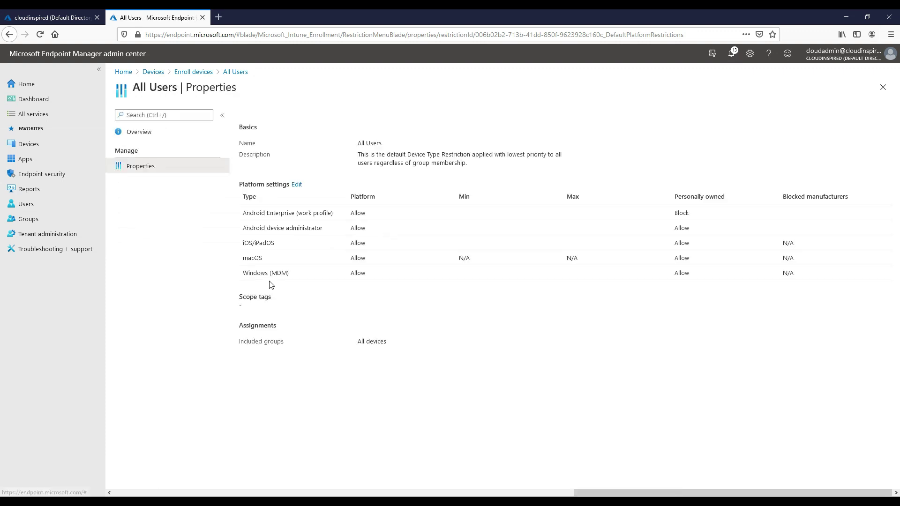
Open the default device limit restriction for editing to review its 5-device limit.
left_click(199, 72)
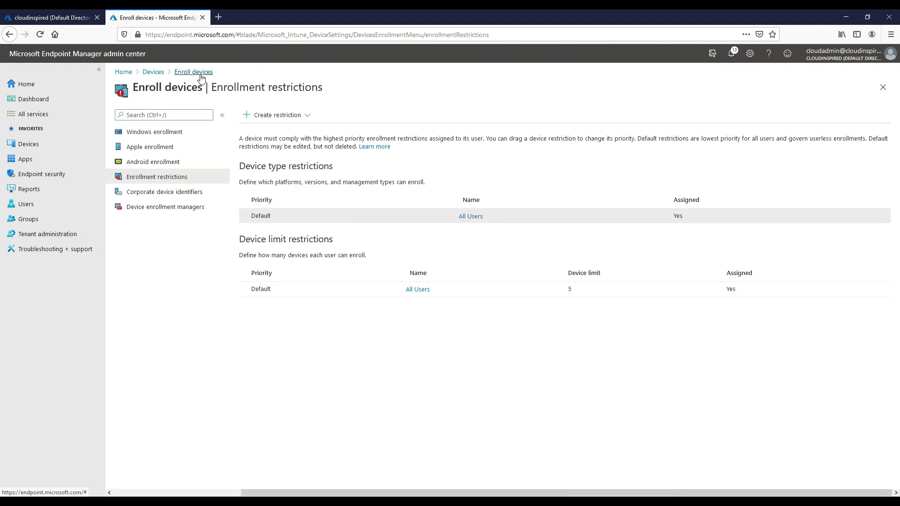
left_click(424, 289)
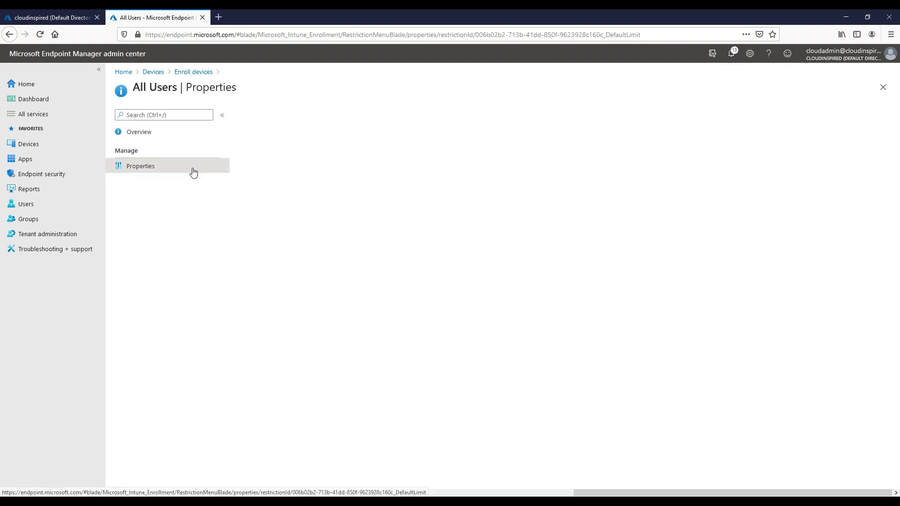
left_click(282, 185)
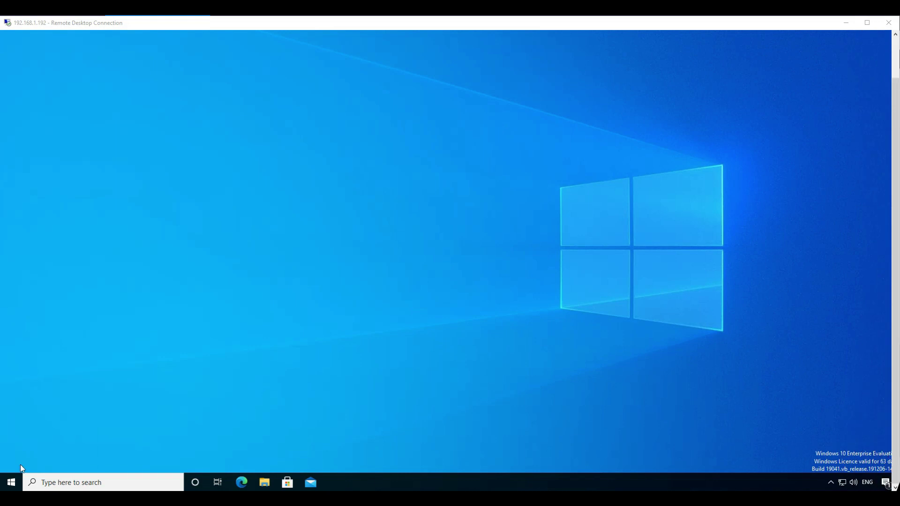
Launch Company Portal from Start and open the Win10-m9JHJloew device page.
left_click(11, 483)
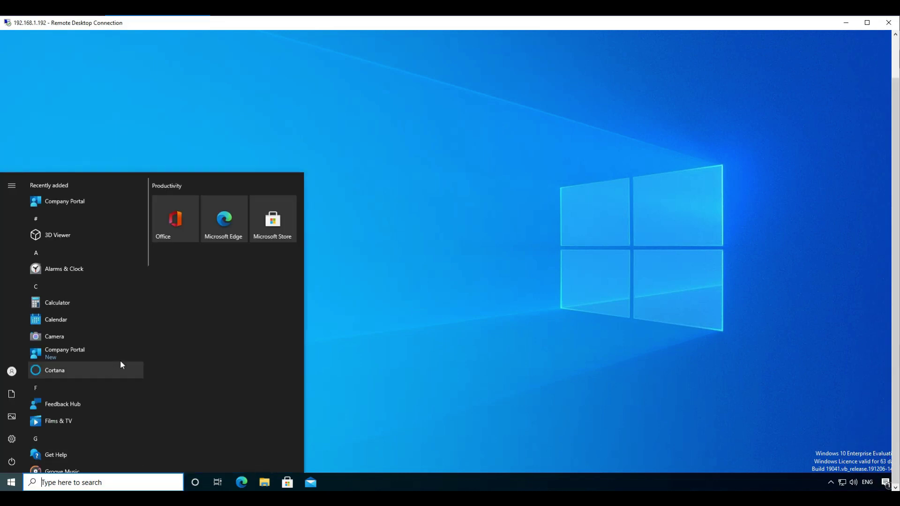
left_click(92, 201)
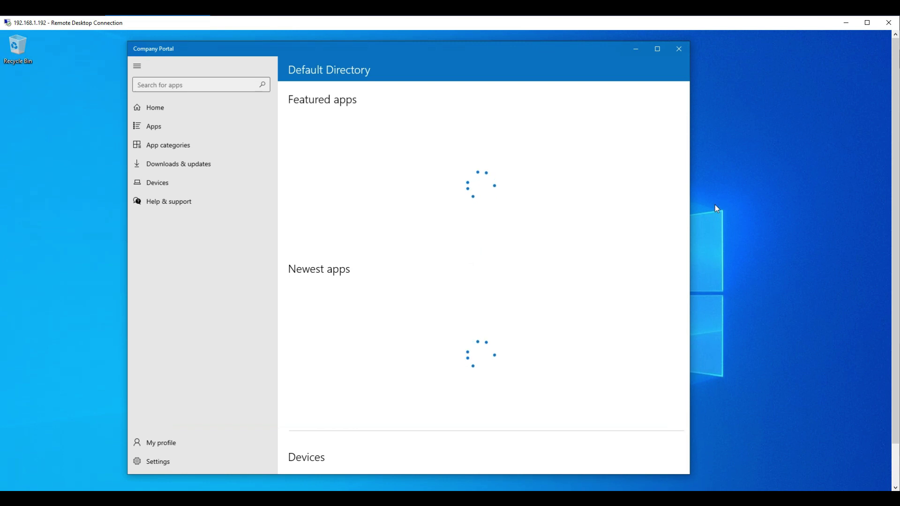
left_click(171, 184)
left_click(360, 150)
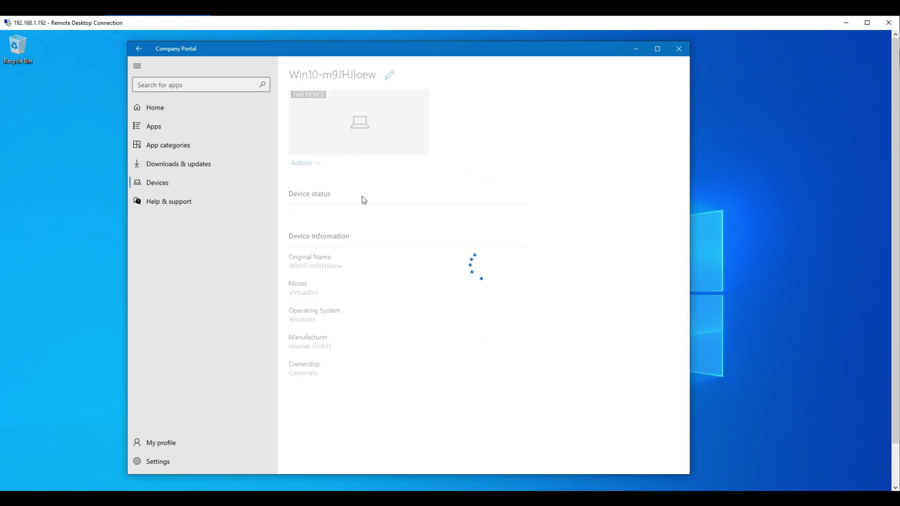
Start Remove and then Reset from the device's Actions menu, cancelling both prompts.
left_click(310, 163)
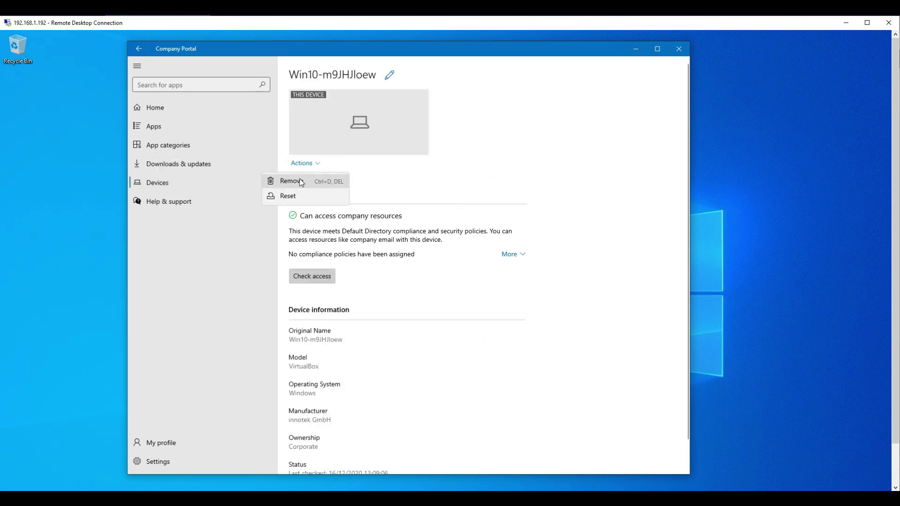
left_click(300, 182)
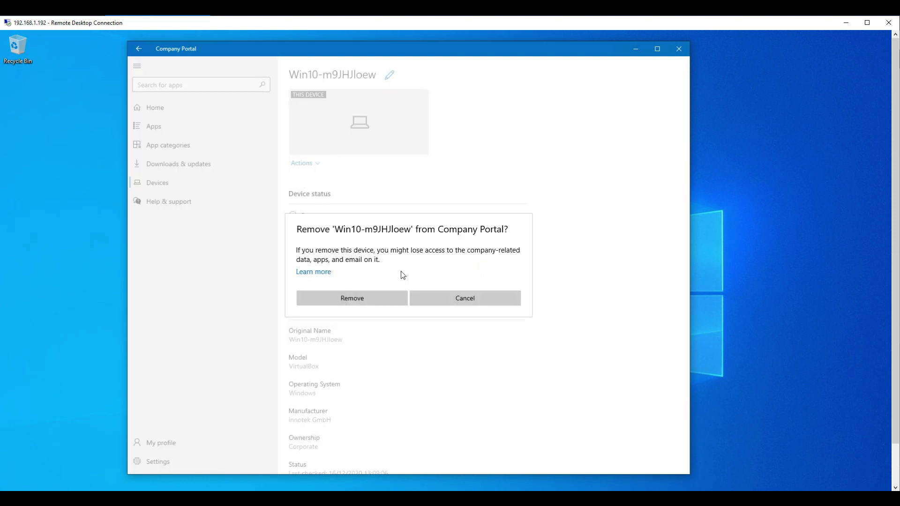
left_click(437, 296)
left_click(302, 163)
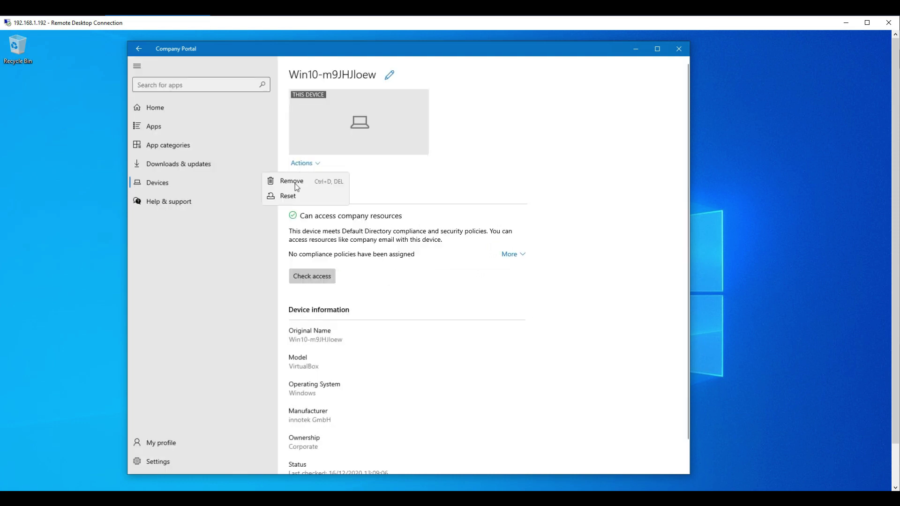
left_click(291, 196)
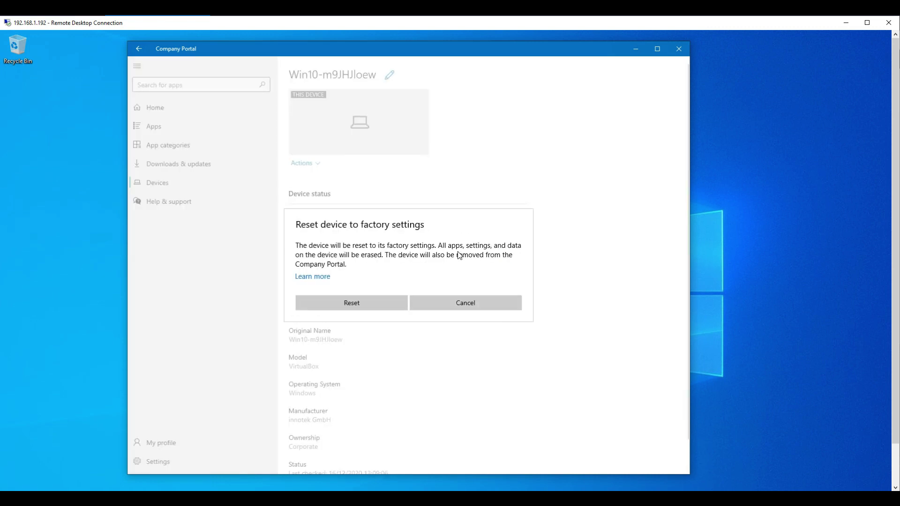
left_click(448, 305)
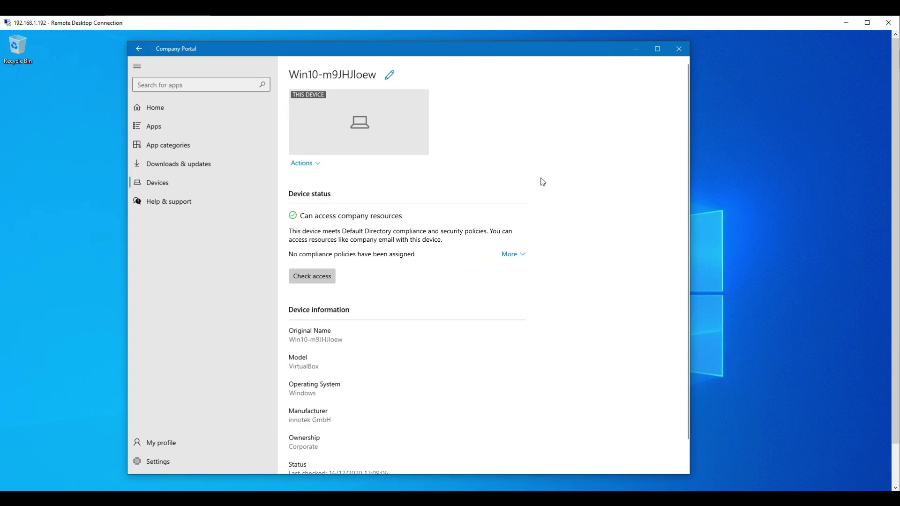